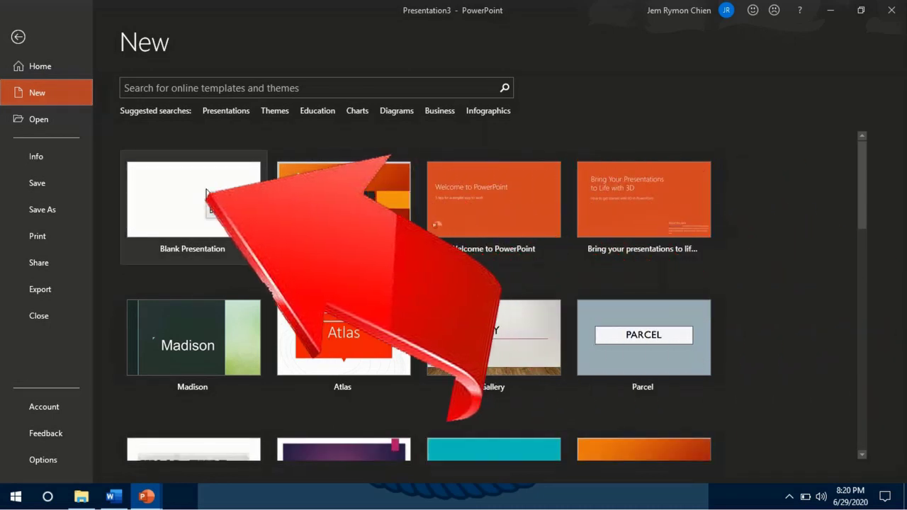
Start a blank presentation and insert the Moving Background_new_0 video from the PC.
click(205, 195)
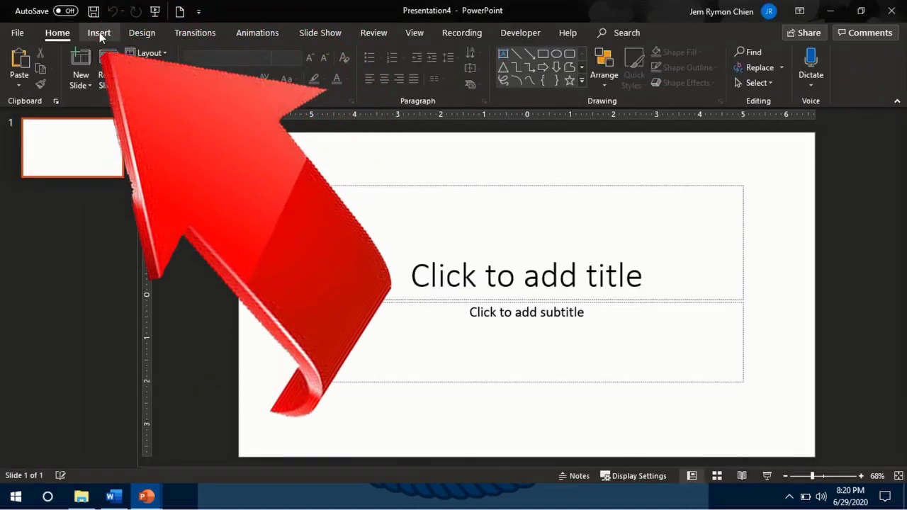
click(99, 31)
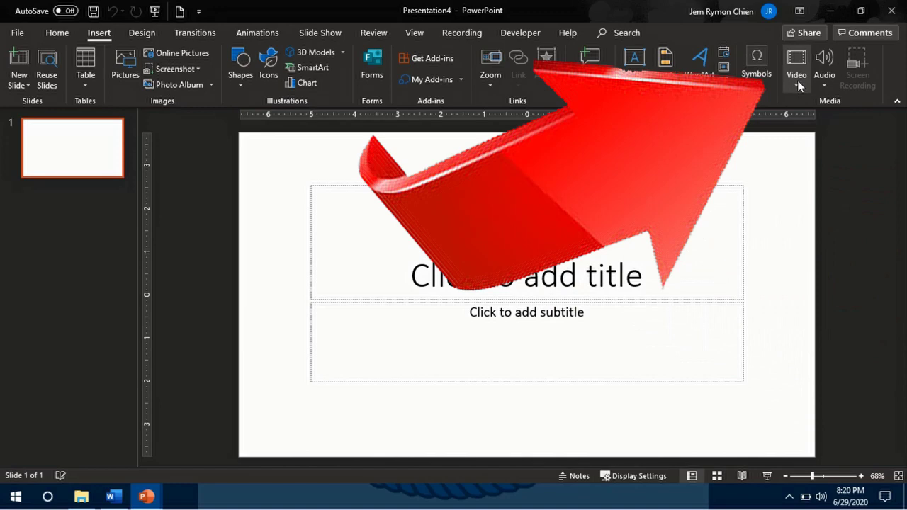
click(803, 89)
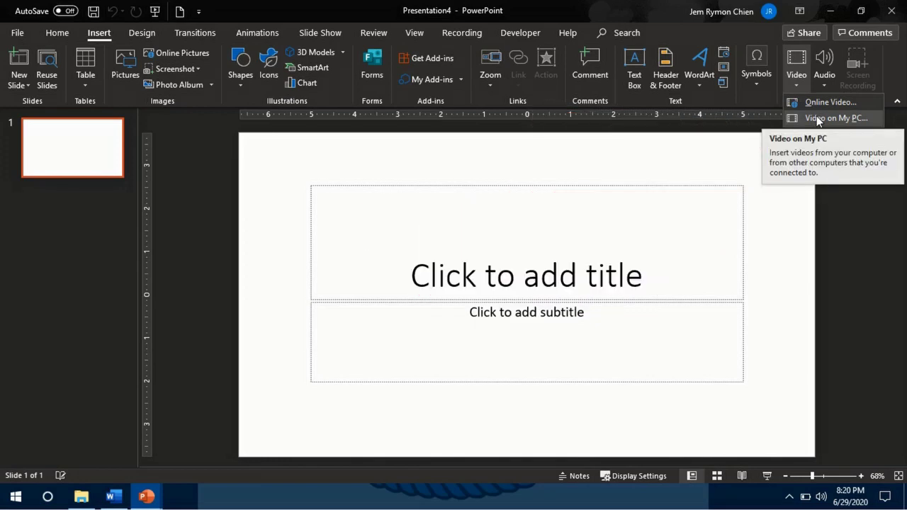
click(816, 118)
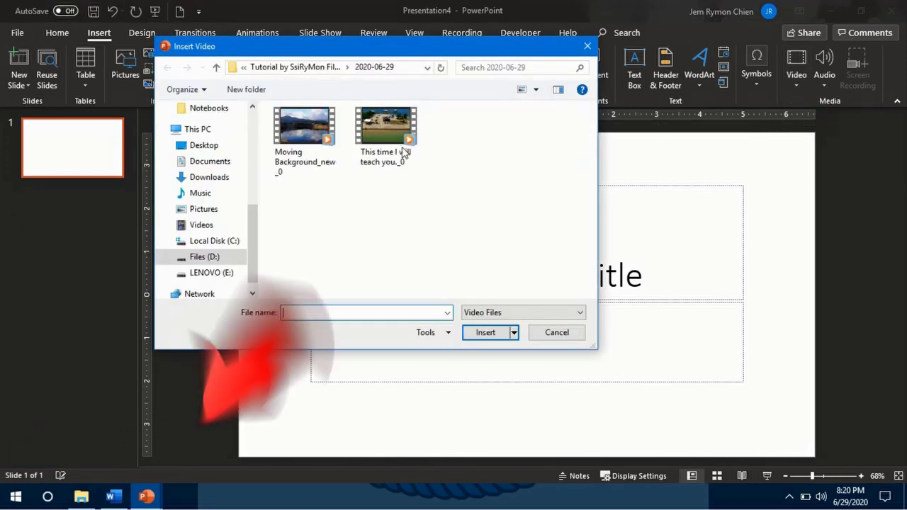
click(304, 128)
click(486, 333)
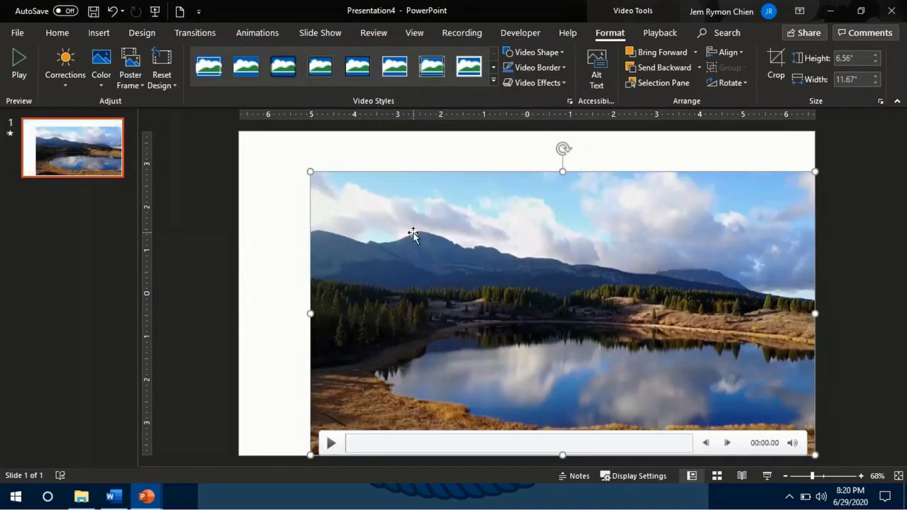
Move and enlarge the video so it covers the whole first slide.
drag(413, 233, 339, 202)
drag(741, 418, 815, 444)
click(216, 250)
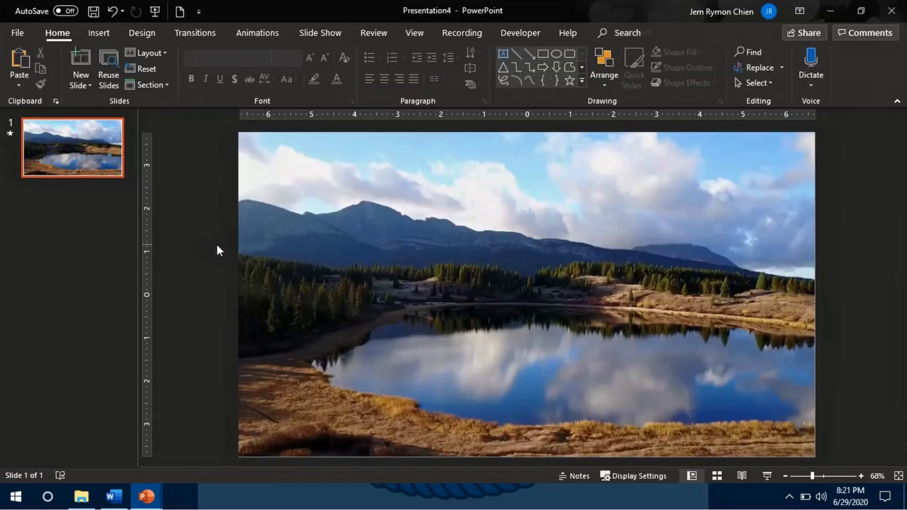
Add orange-outlined WordArt and move it to the slide's upper right.
click(100, 32)
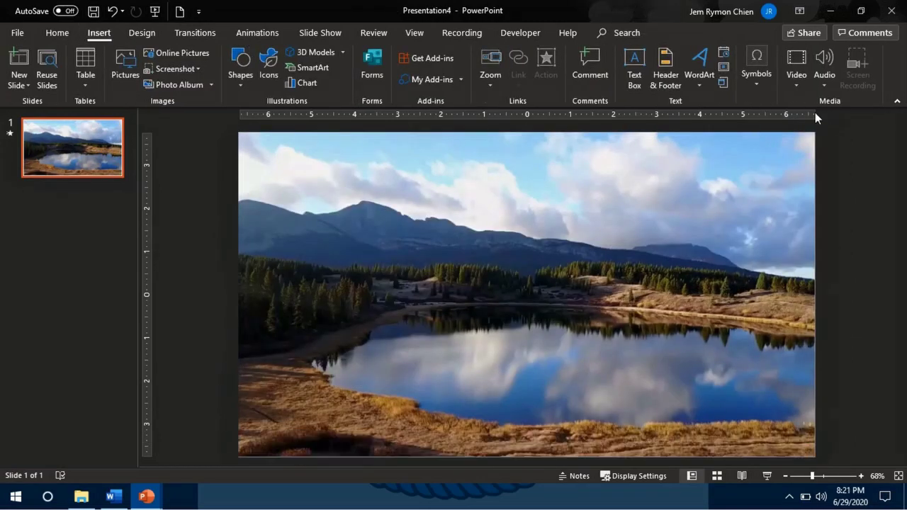
click(696, 66)
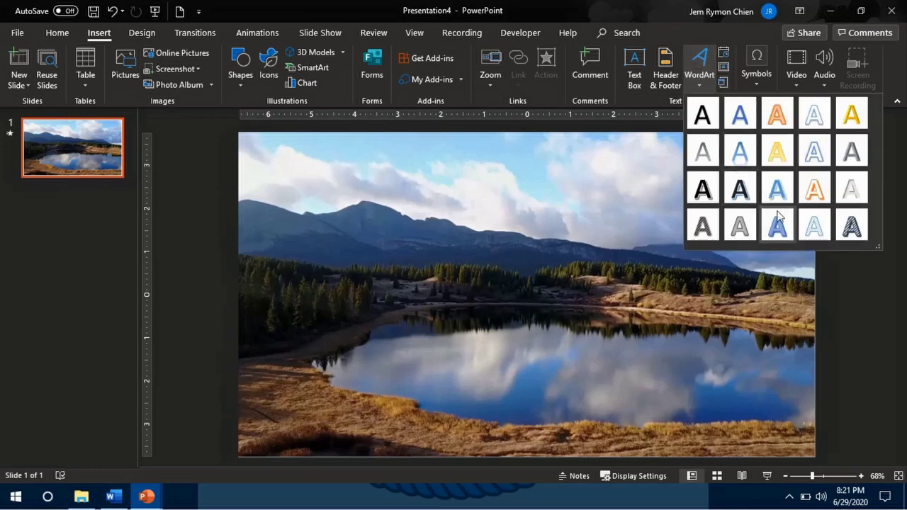
click(815, 190)
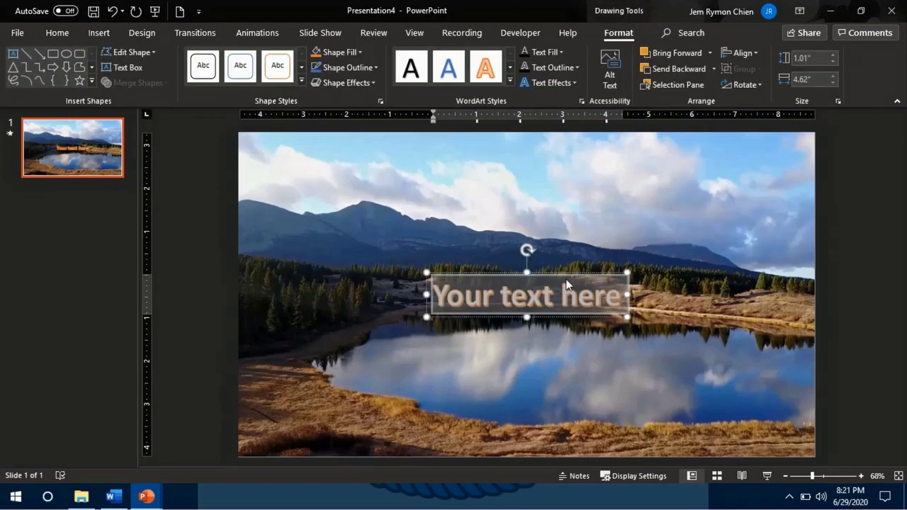
drag(565, 277, 649, 164)
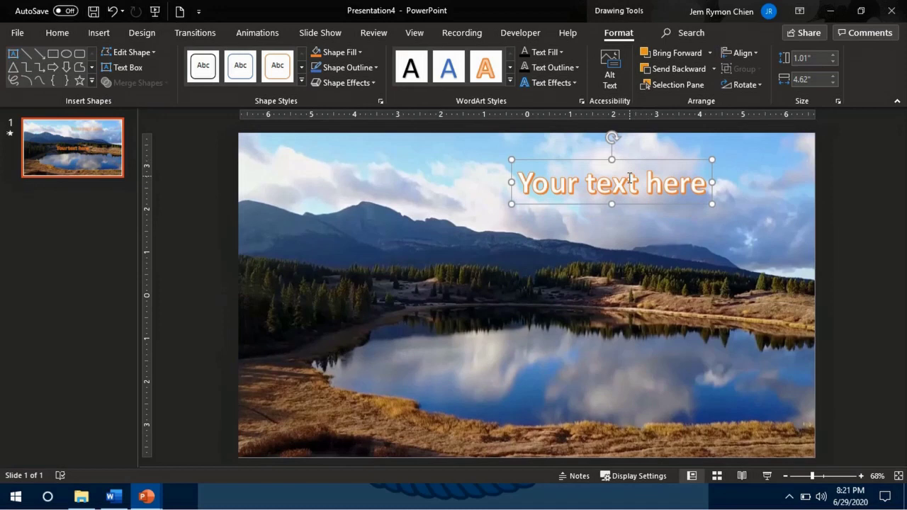
Replace the WordArt placeholder text with 'I Love Nature!' and select it.
click(630, 179)
key(ctrl+a)
key(BackSpace)
text(I Love Nature!)
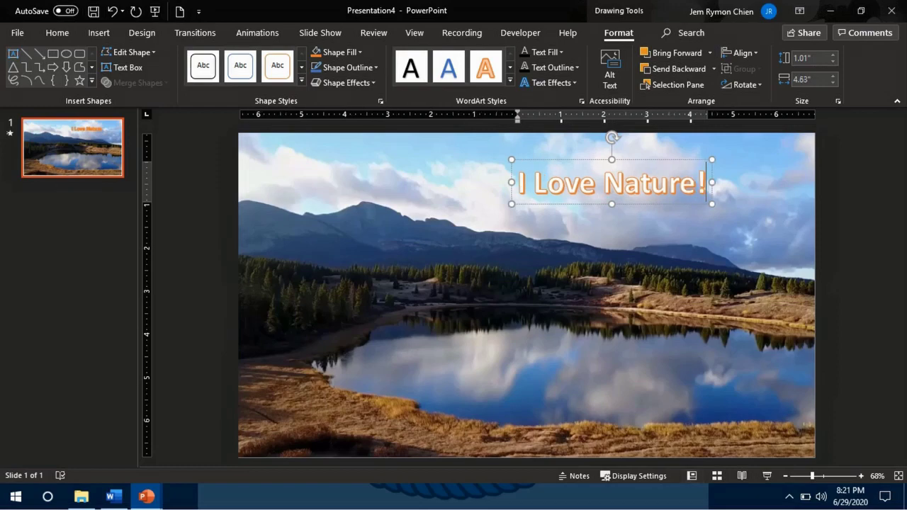
key(ctrl+a)
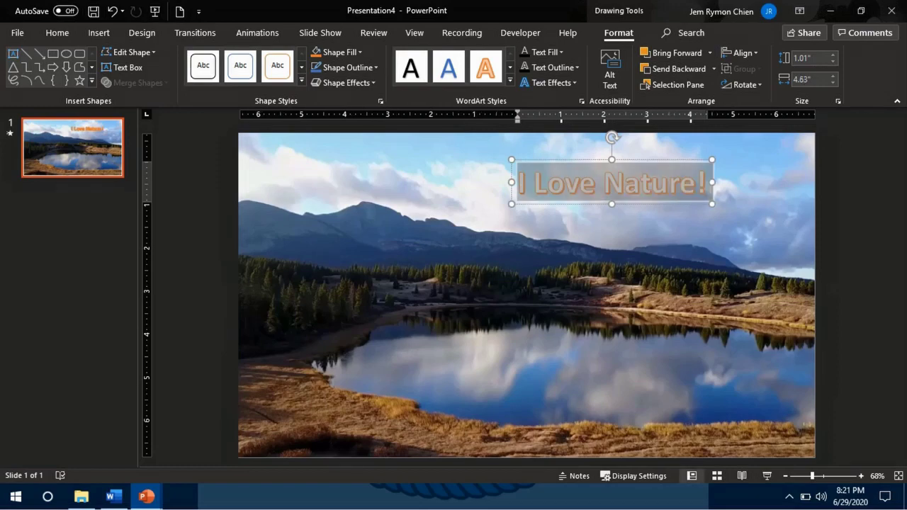
click(58, 33)
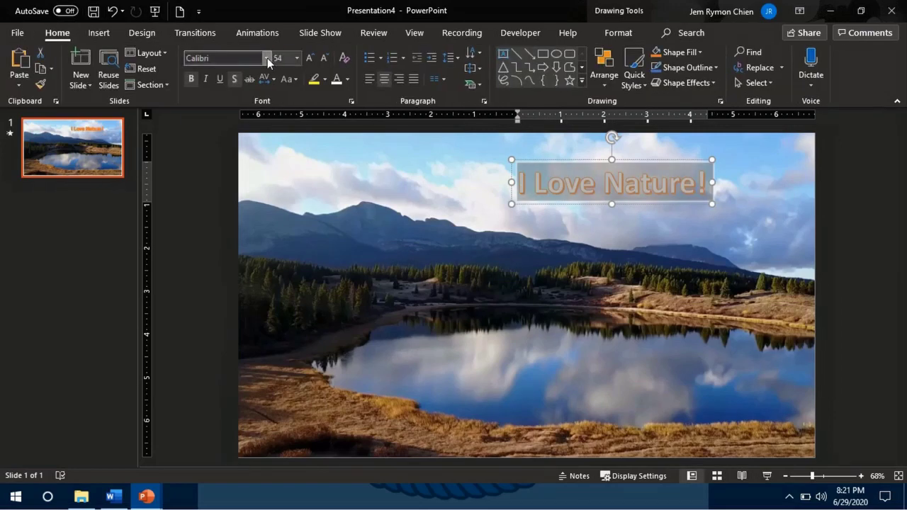
Set the WordArt to AR DELANEY at size 100, then preview the slide full-screen.
click(267, 59)
scroll(266, 231, down, 5)
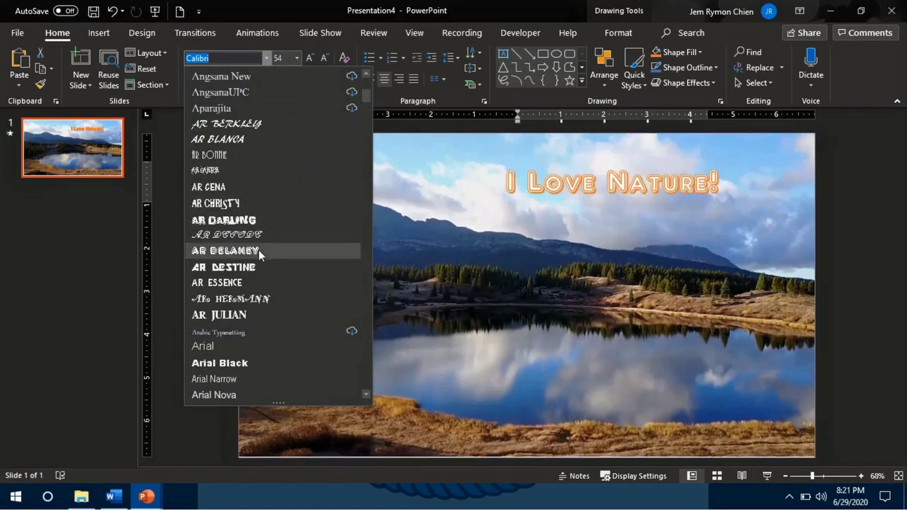
click(259, 250)
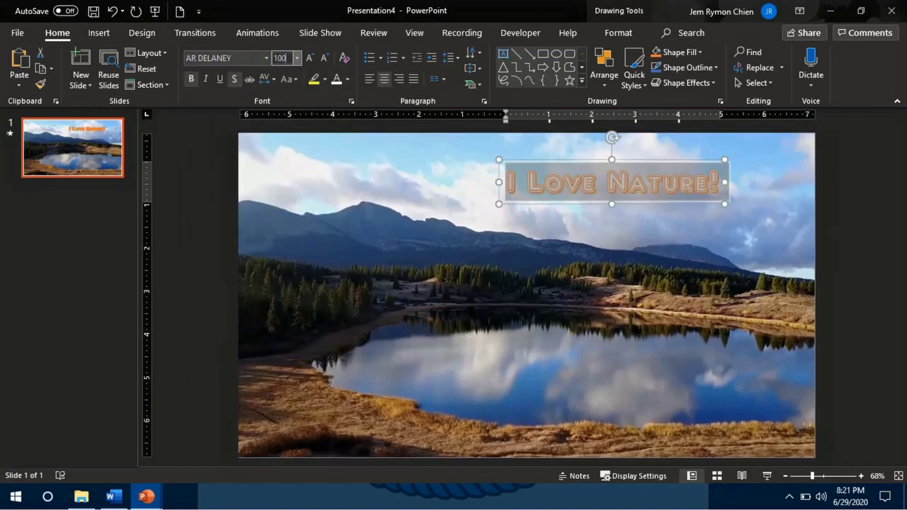
key(Return)
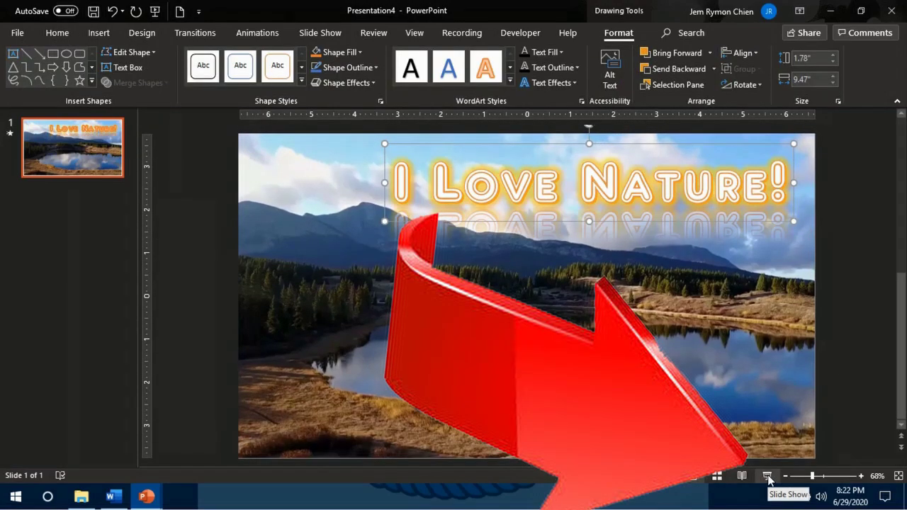
click(768, 477)
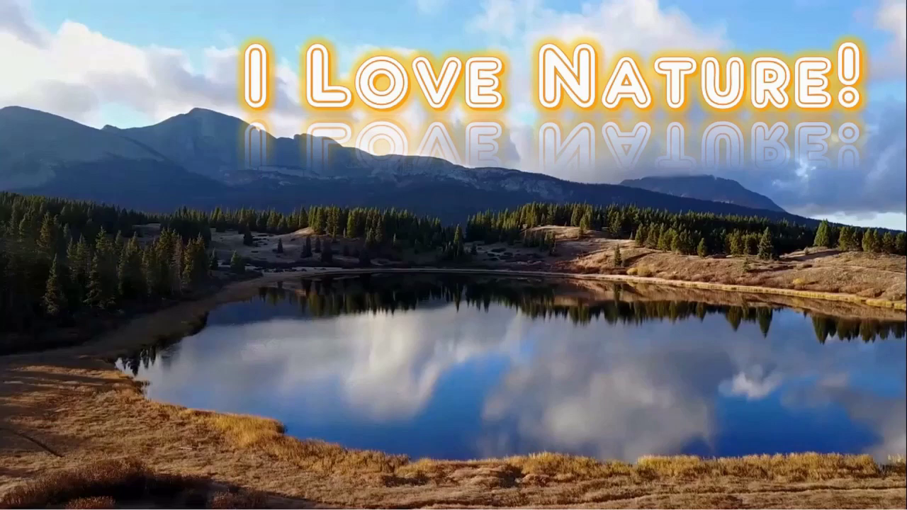
key(Escape)
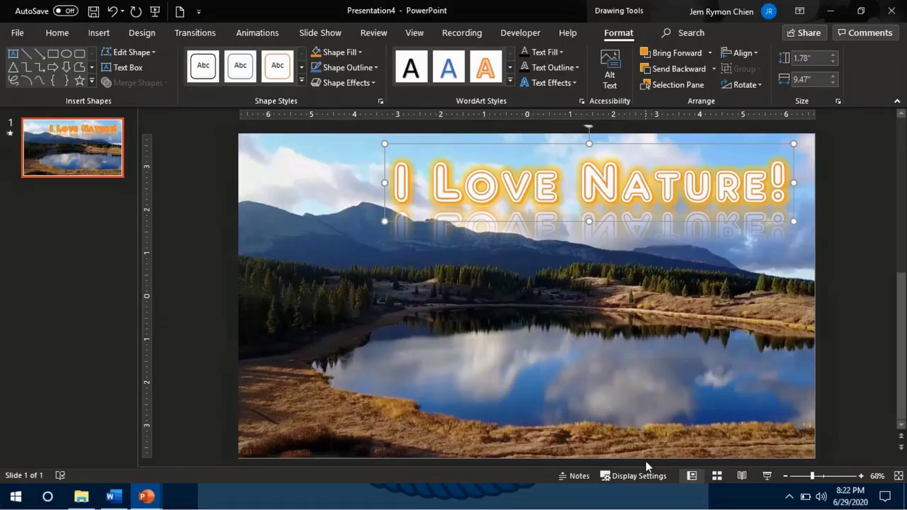
Set the lake video's Playback Start to Automatically and run the slide show.
click(334, 324)
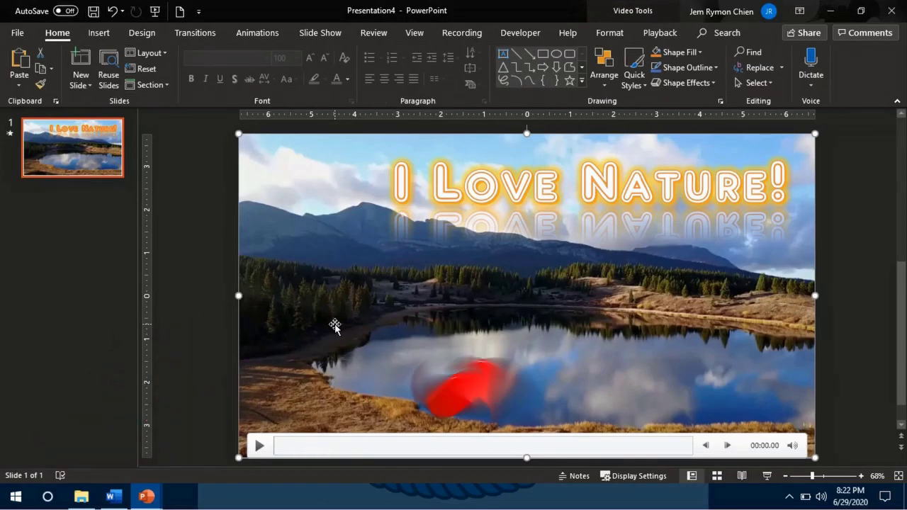
click(658, 34)
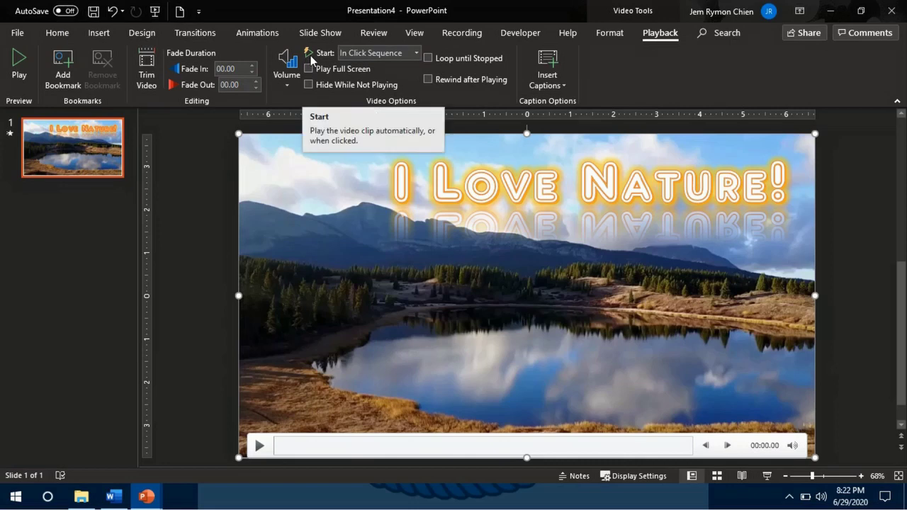
click(415, 54)
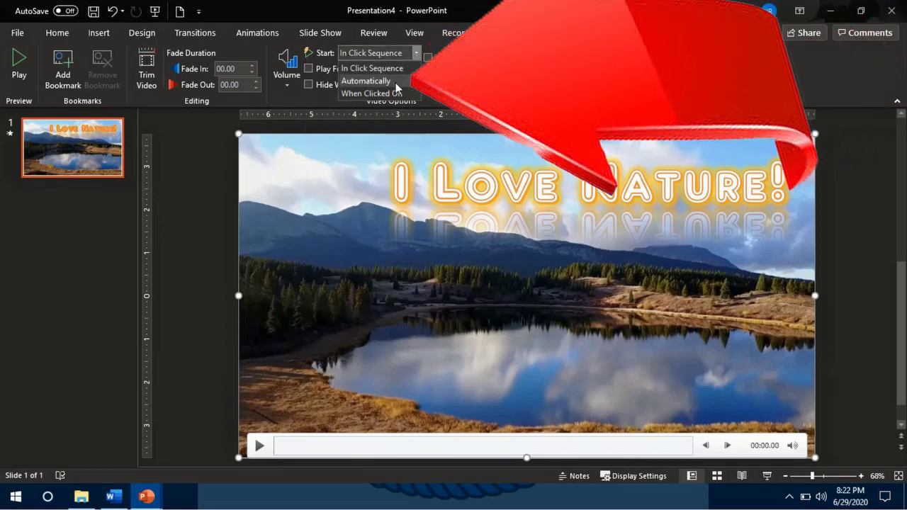
click(396, 82)
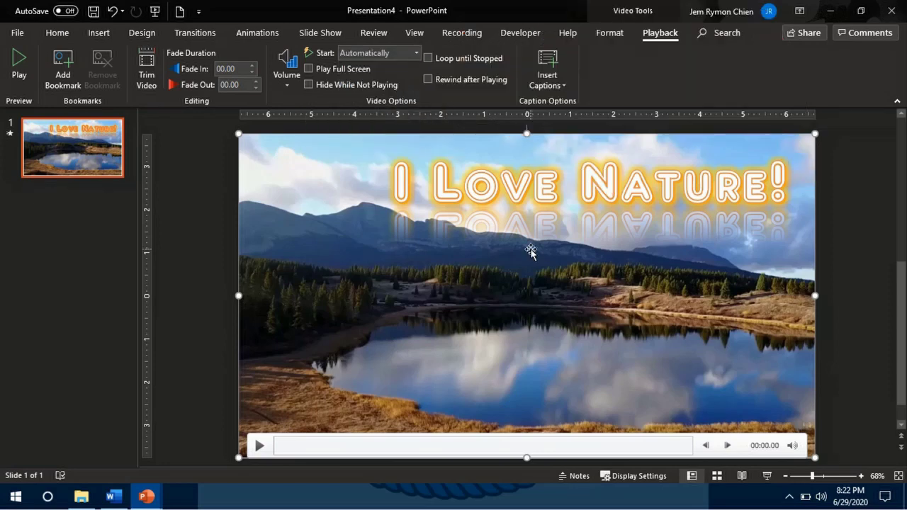
click(772, 478)
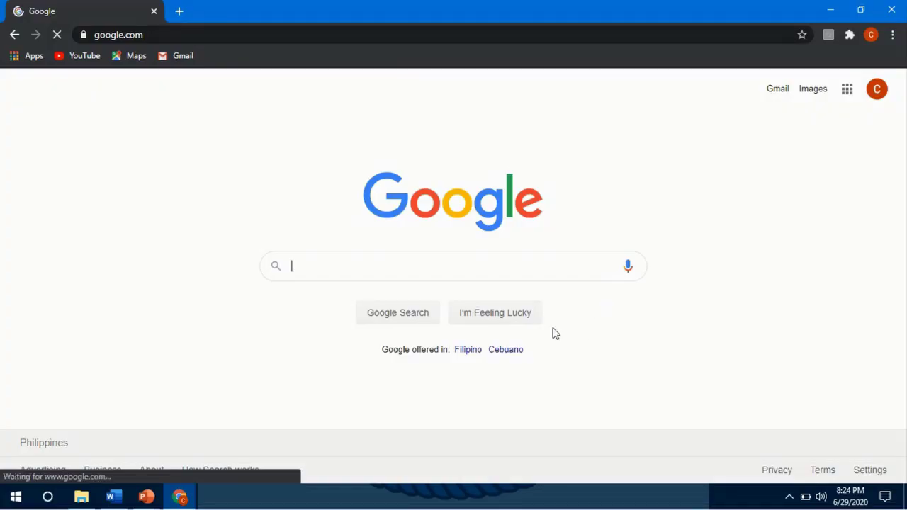
Search Google for 'gif background' and show the Images results.
click(316, 268)
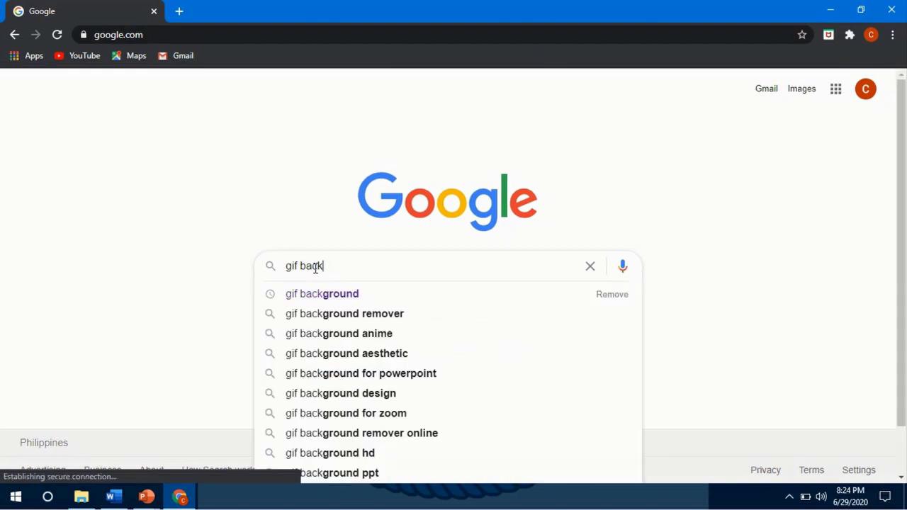
text(nd)
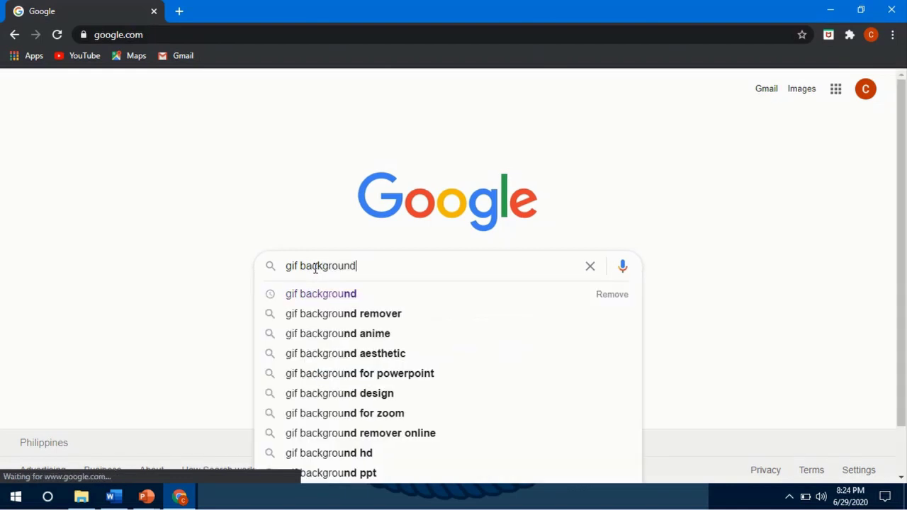
key(Return)
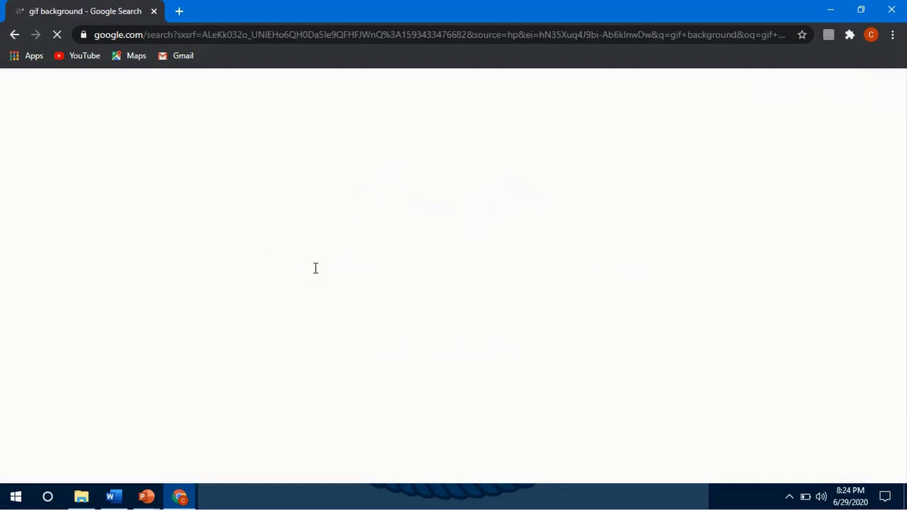
click(178, 133)
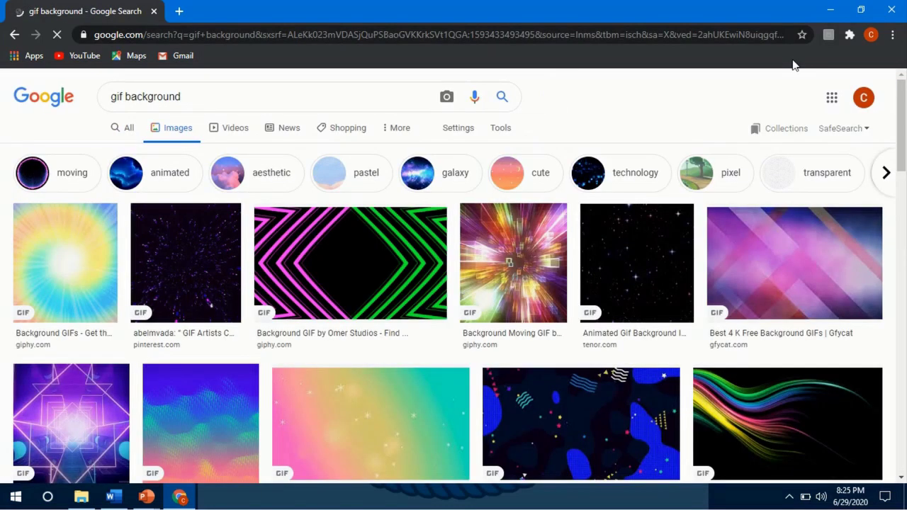
scroll(902, 121, down, 3)
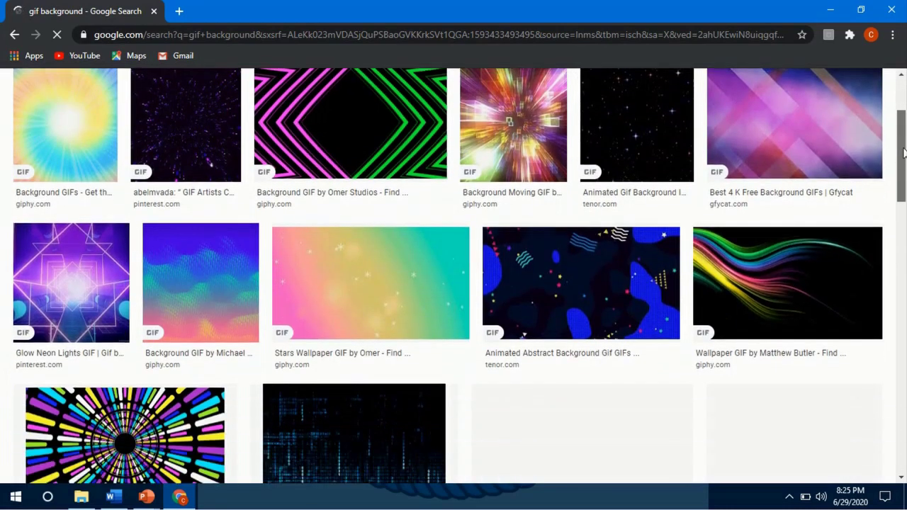
scroll(902, 126, up, 2)
scroll(902, 126, up, 1)
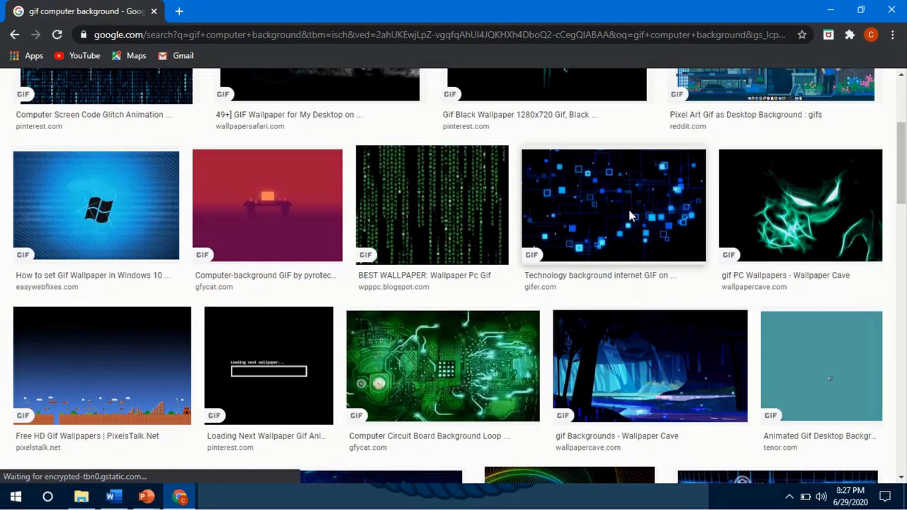
Save the blue technology GIF as J4o in the how to create moving background folder.
click(630, 218)
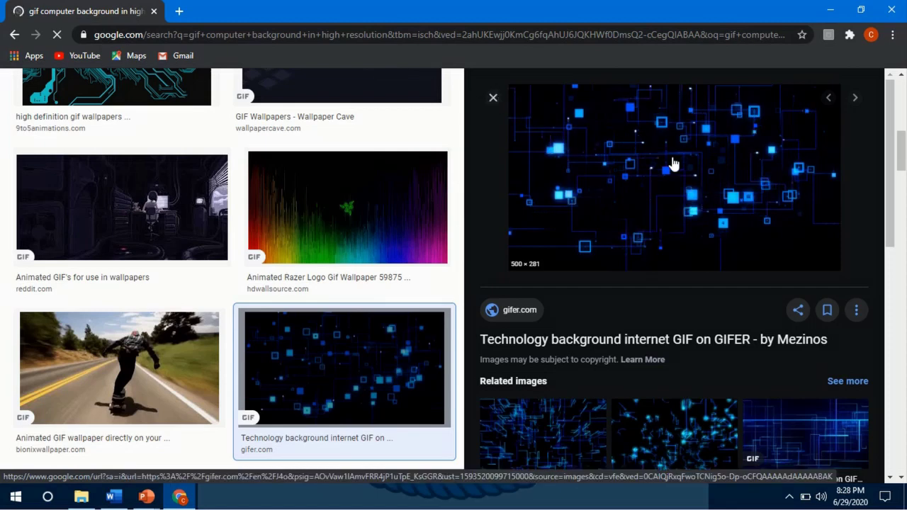
right_click(672, 156)
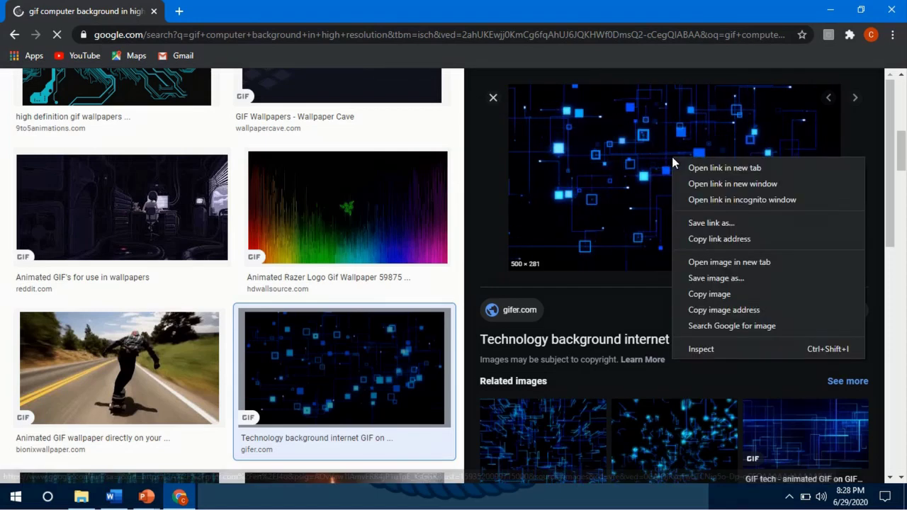
click(708, 276)
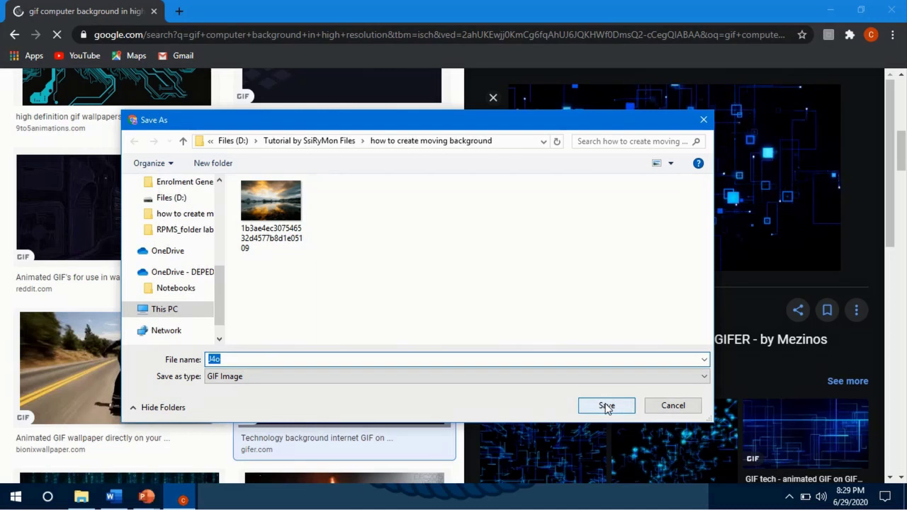
click(607, 406)
mouse_move(147, 498)
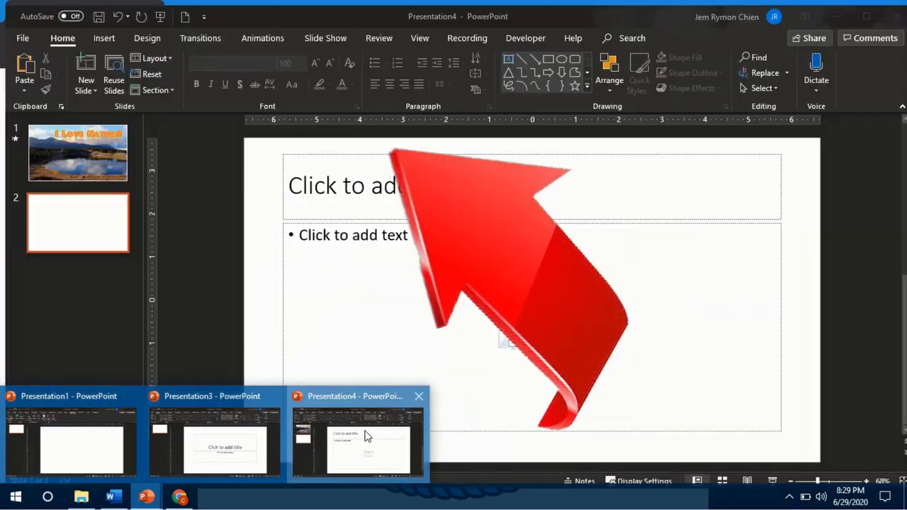
Insert the J4o GIF on slide 2 of Presentation4 and stretch it to fill the slide.
click(363, 436)
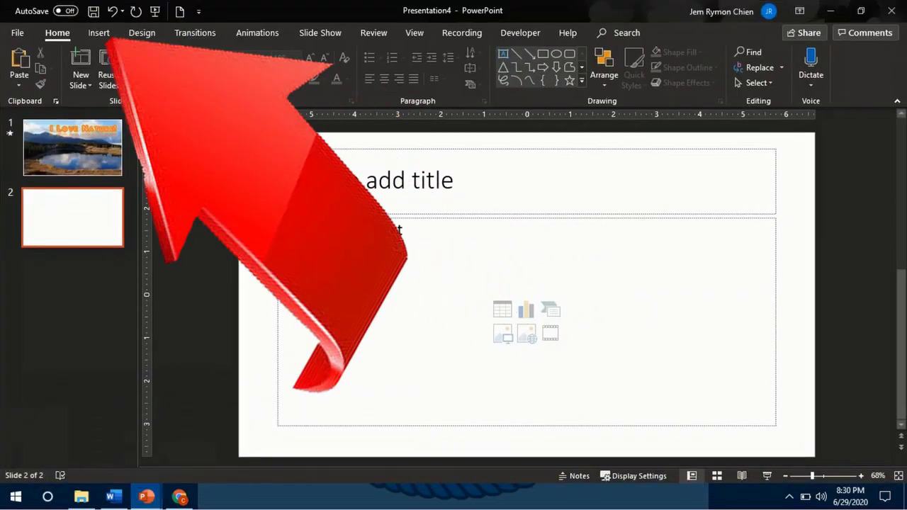
click(99, 34)
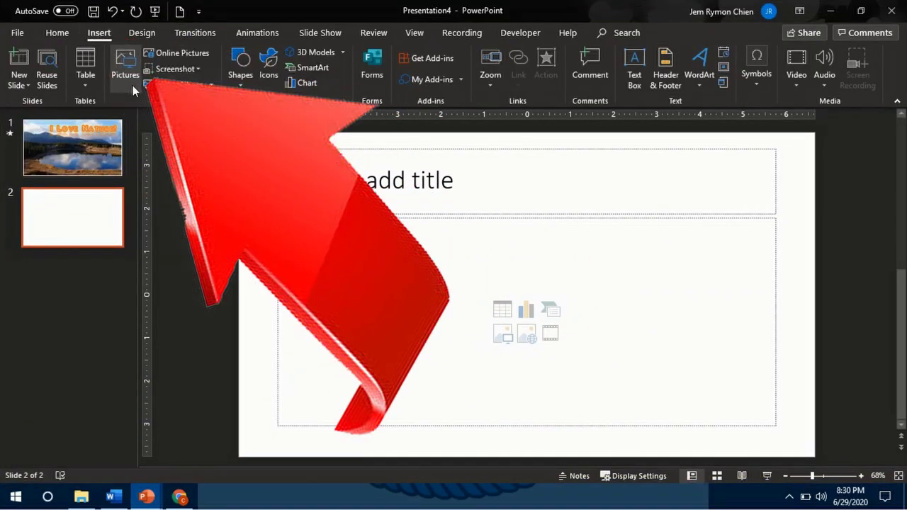
click(133, 85)
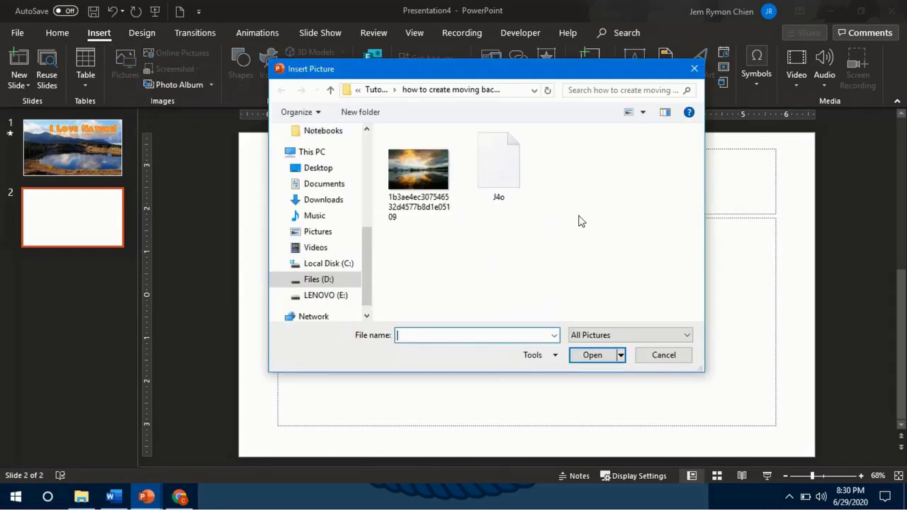
click(477, 189)
click(592, 355)
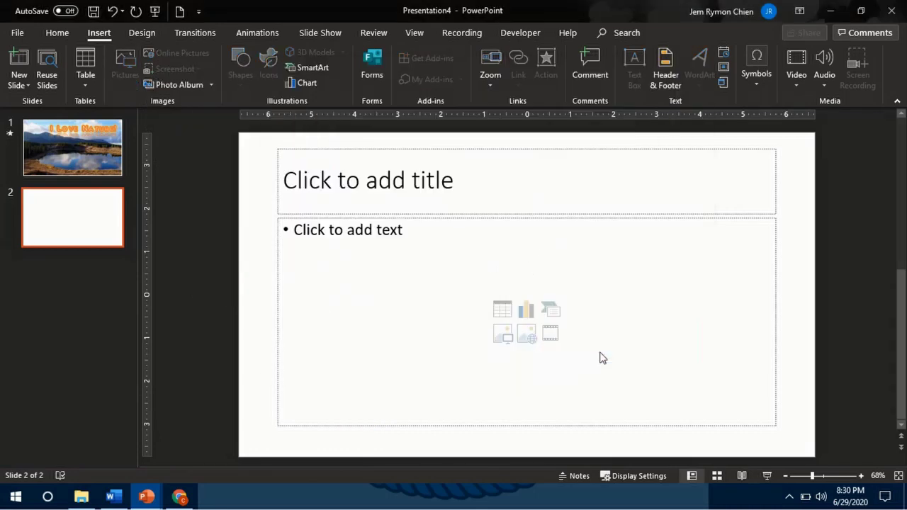
drag(508, 316, 358, 212)
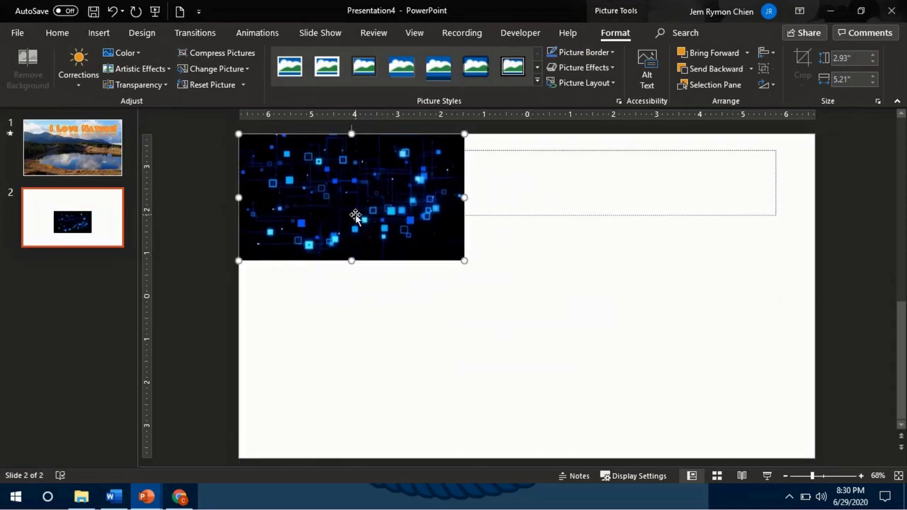
drag(464, 260, 813, 413)
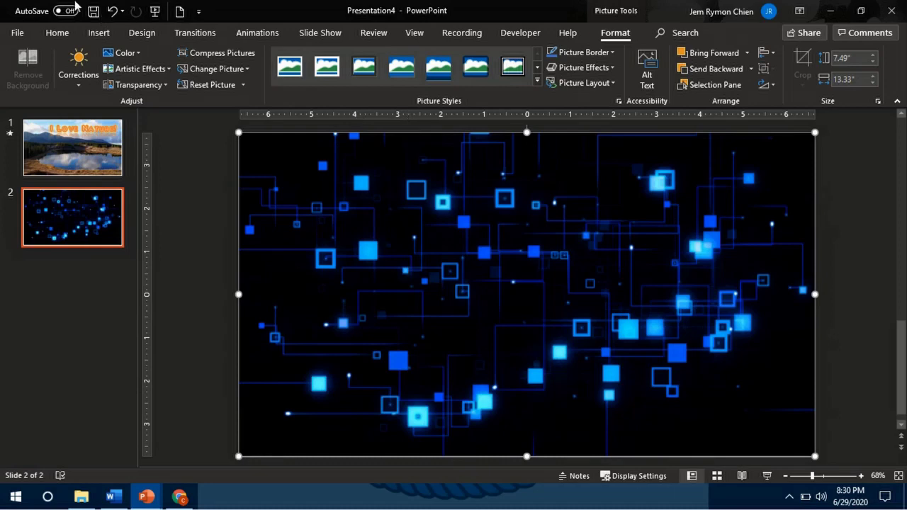
Deselect the background and play the TUTORIAL slide as a full-screen slide show.
click(155, 248)
click(96, 33)
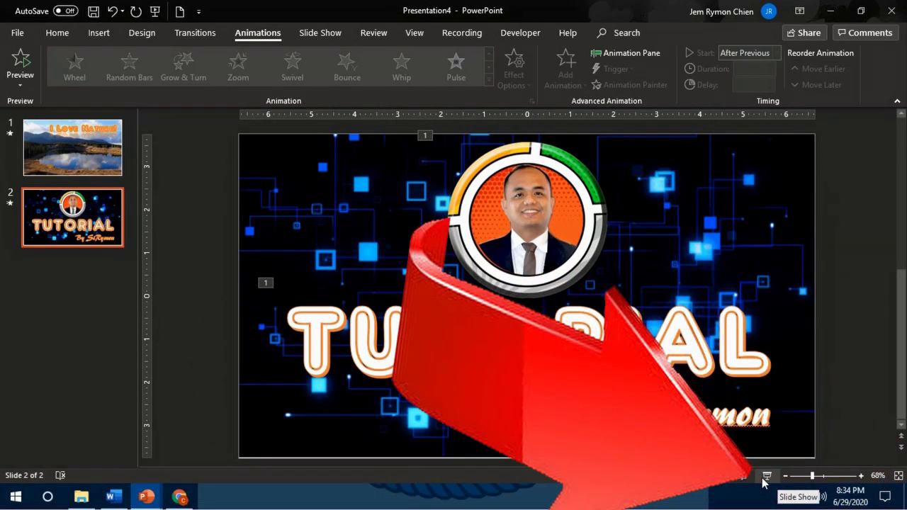
click(766, 476)
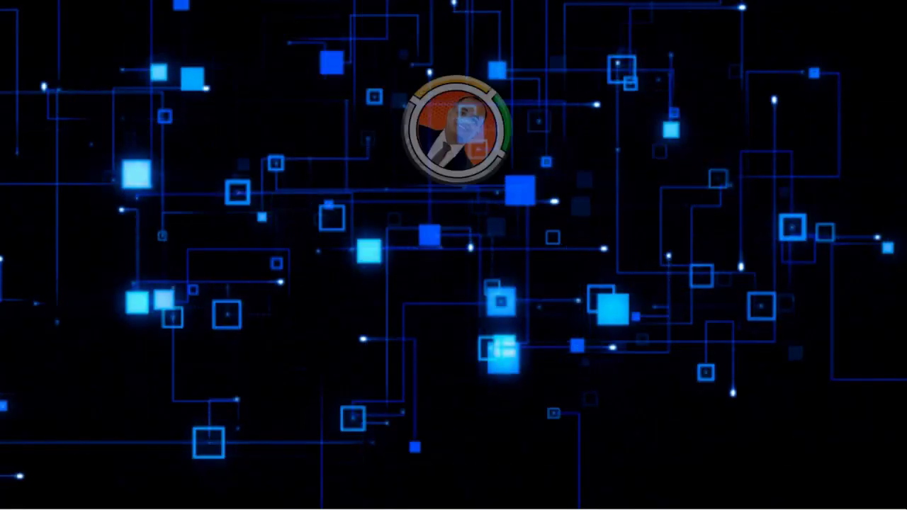